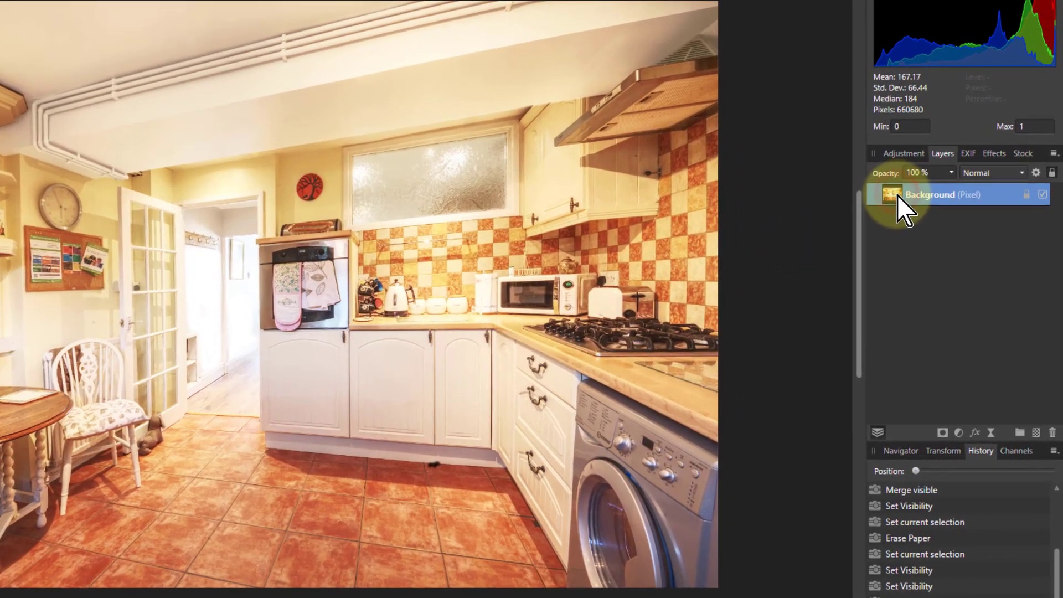
- Duplicate the kitchen photo layer and add a Black & White adjustment to the copy
key(ctrl+j)
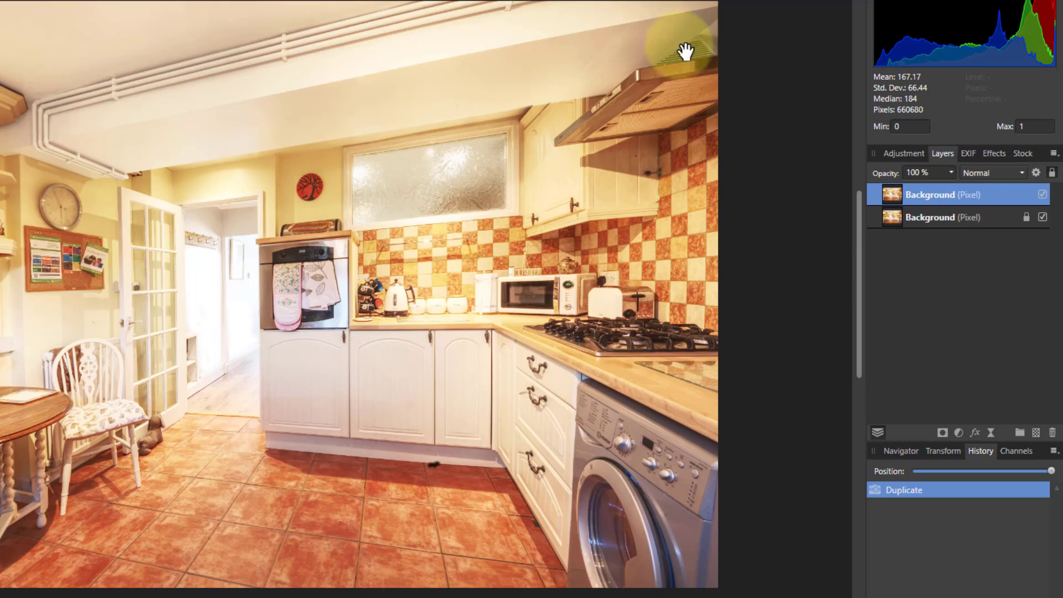
click(961, 434)
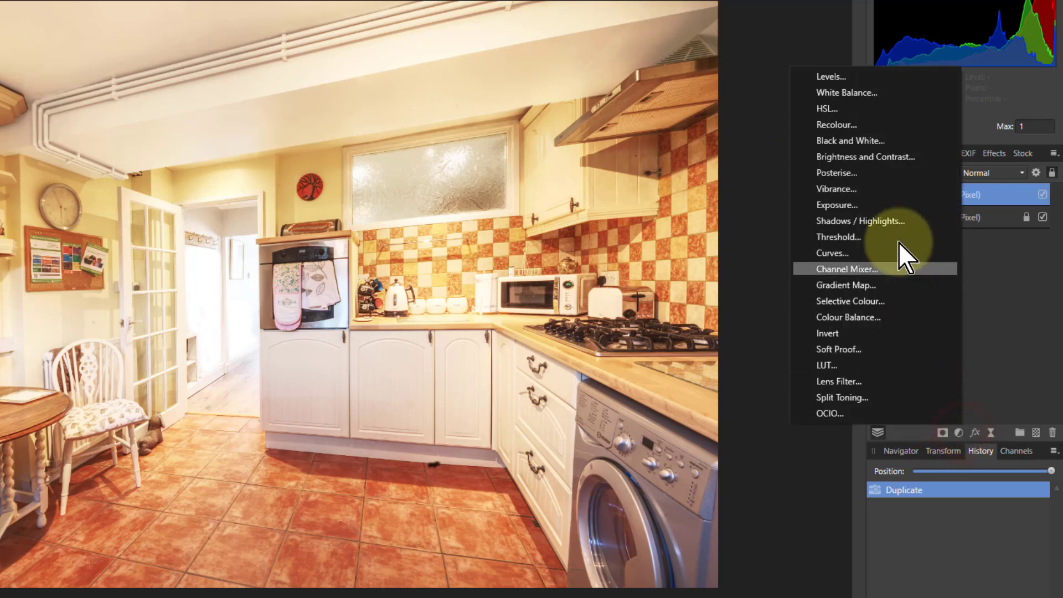
click(845, 158)
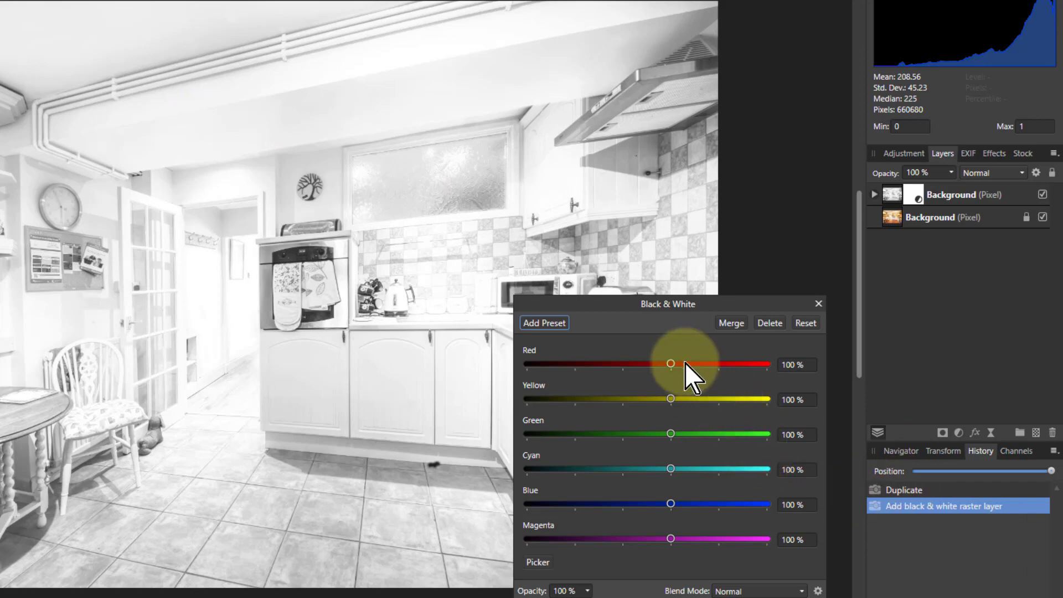
- Set the Black & White reds to 46% and yellows to 69%
drag(672, 364, 692, 371)
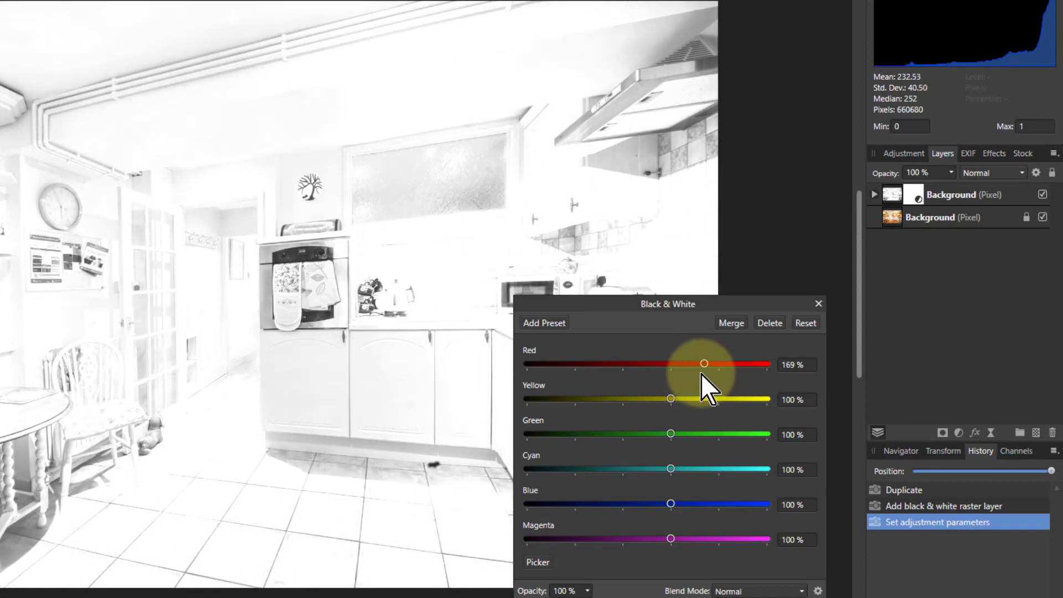
drag(693, 371, 646, 372)
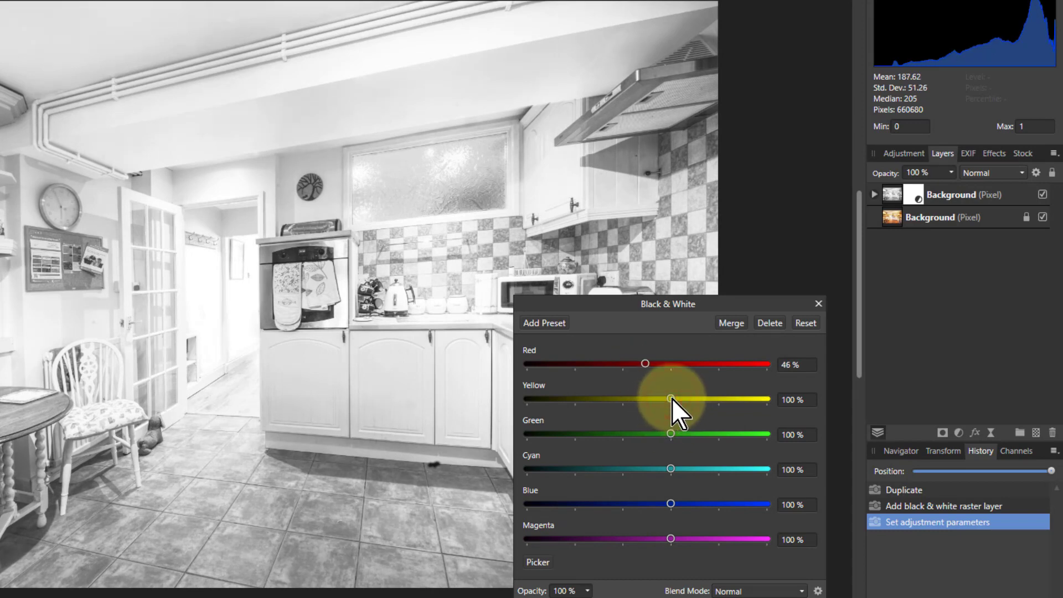
drag(673, 398, 656, 401)
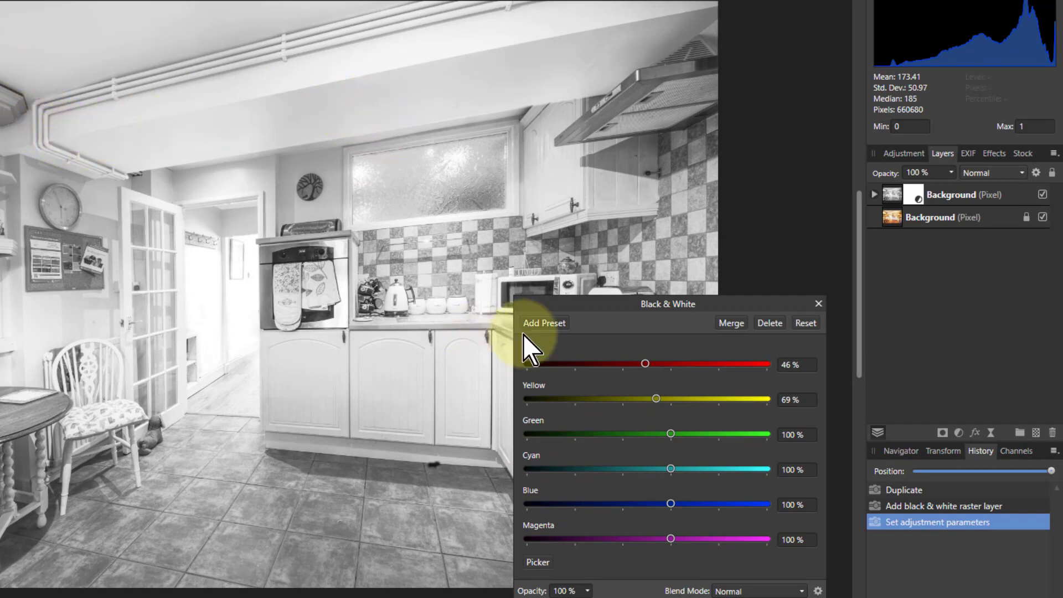
- Merge the Black & White adjustment, apply Detect Edges, and invert to dark lines on white
click(731, 323)
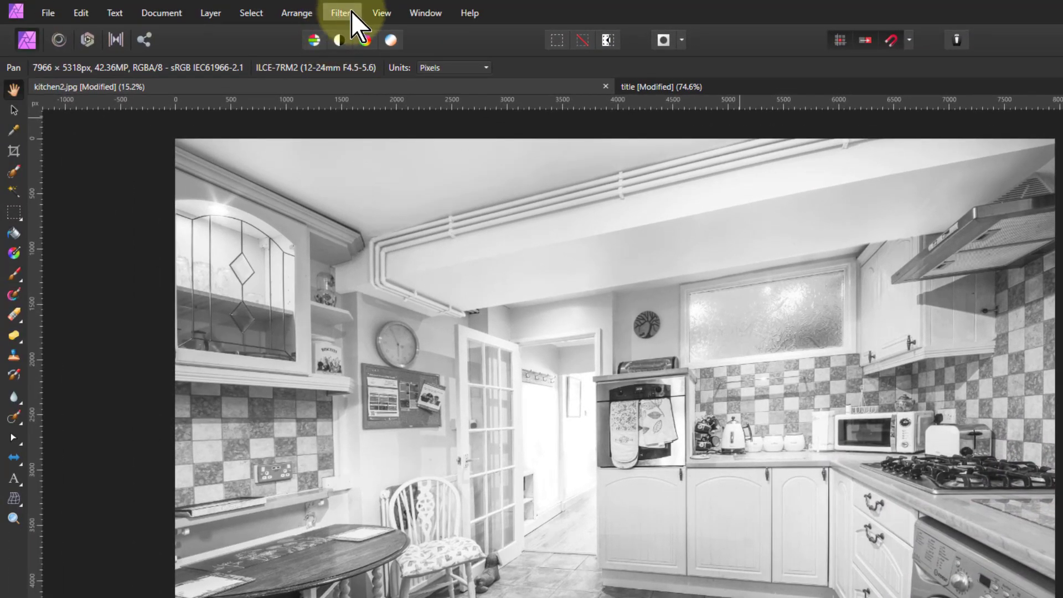
click(341, 12)
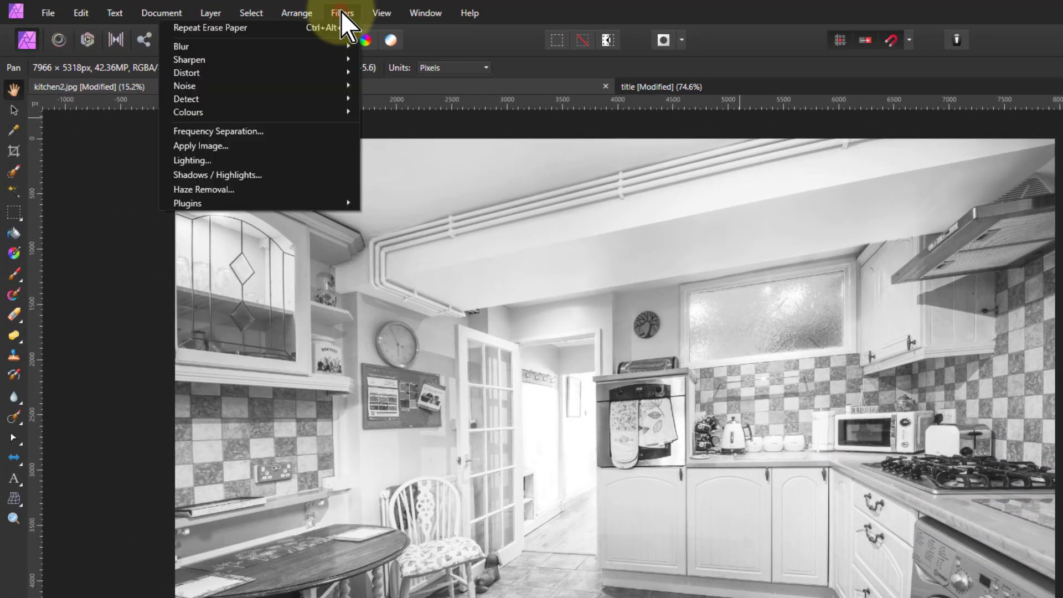
click(304, 98)
click(34, 99)
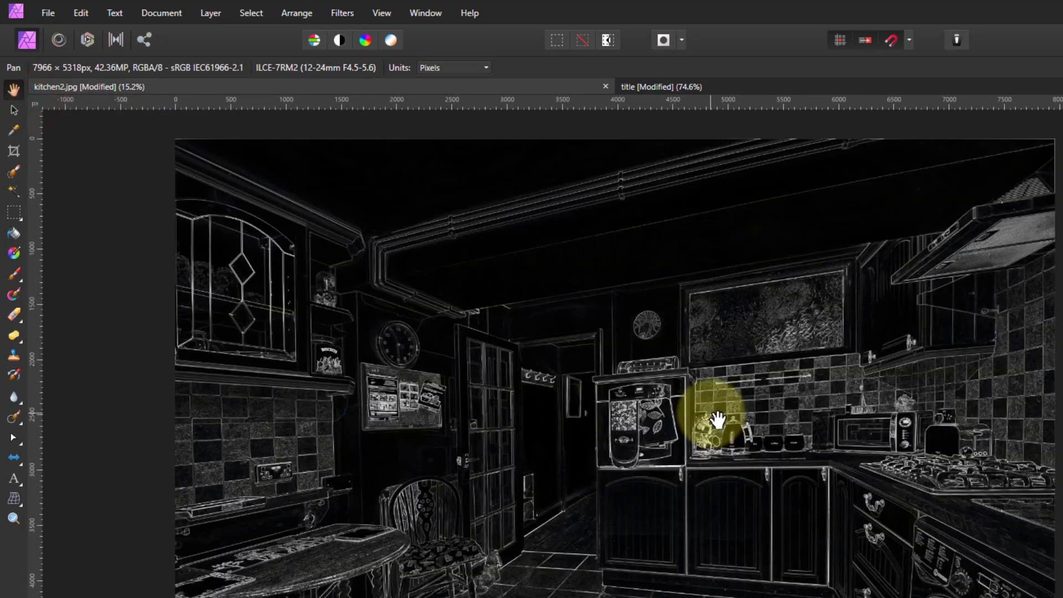
key(ctrl+i)
key(Tab)
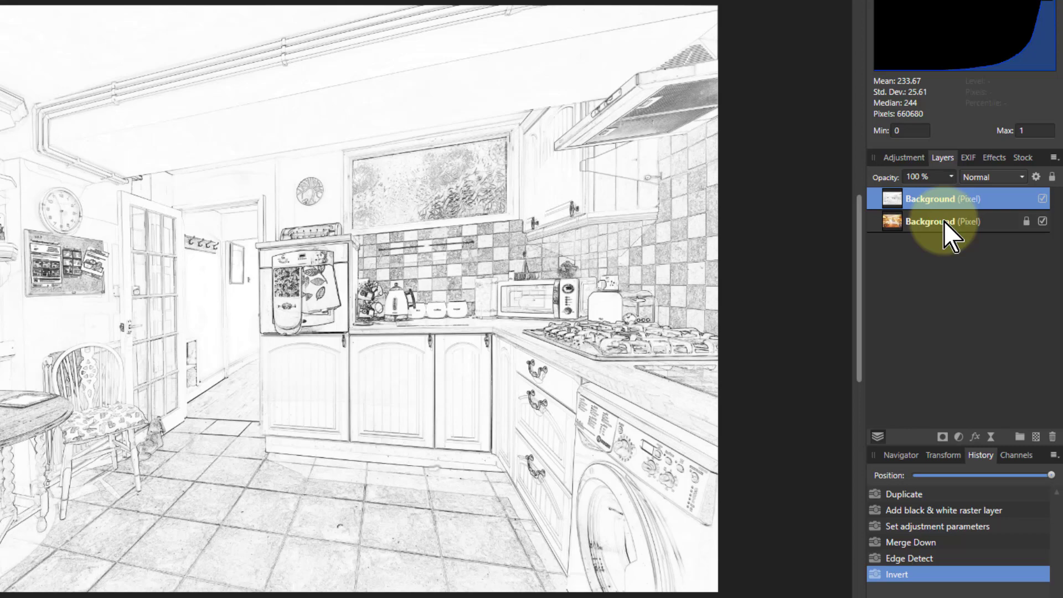
- Set the sketch layer's blend mode to Soft Light
drag(944, 221, 960, 215)
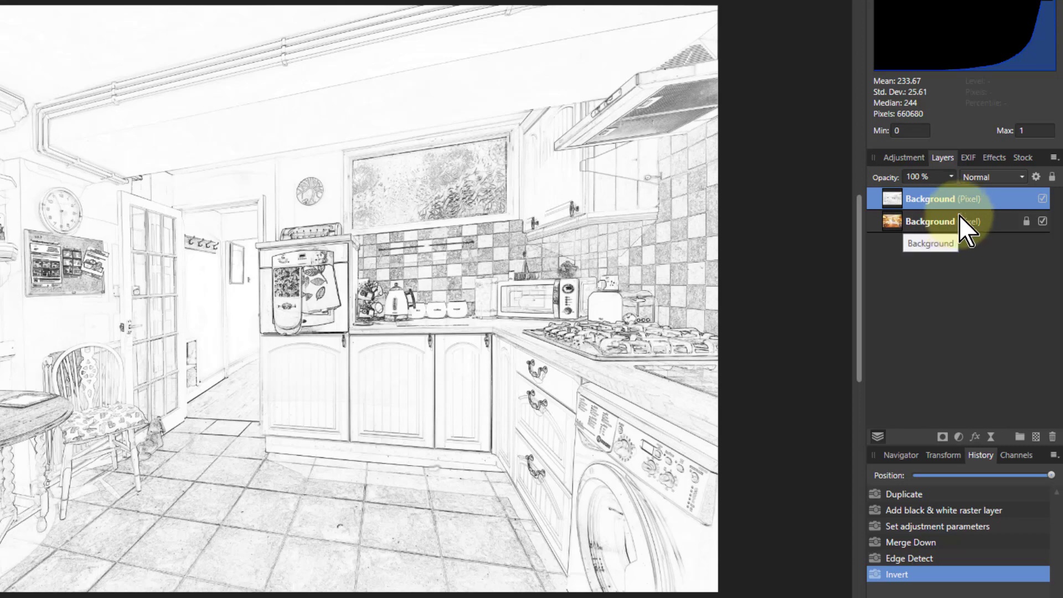
click(982, 179)
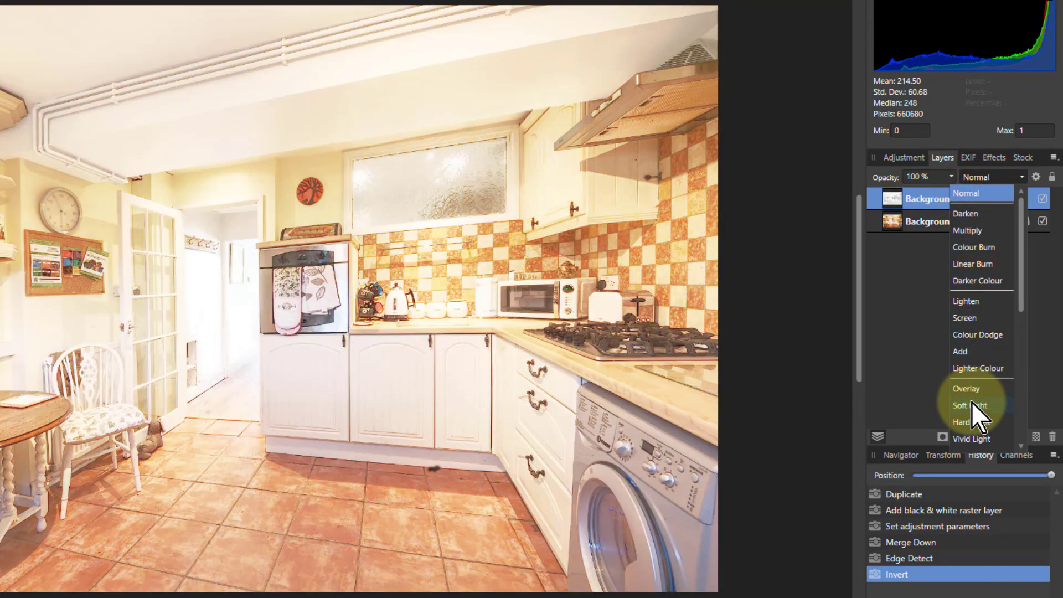
click(971, 402)
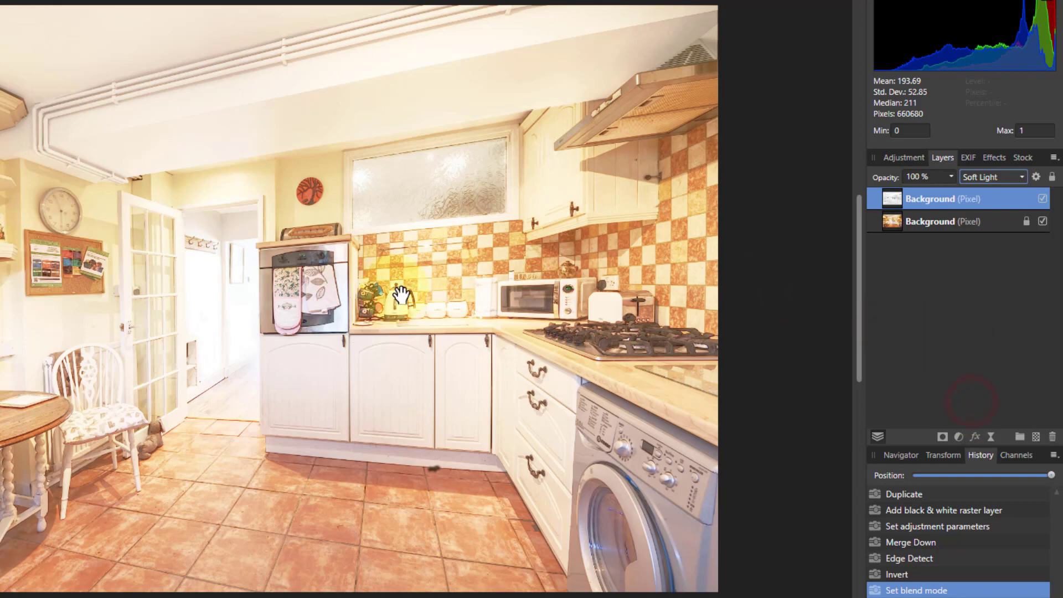
scroll(365, 282, up, 2)
scroll(366, 283, up, 3)
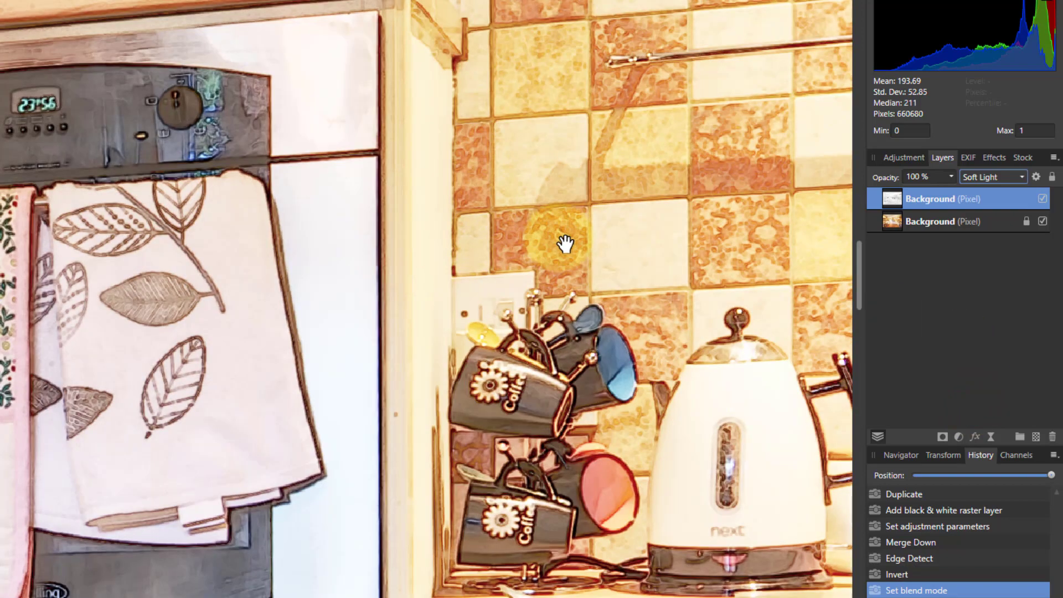
- Compare other blend modes, keep Soft Light, and toggle the sketch layer's visibility
drag(695, 214, 622, 247)
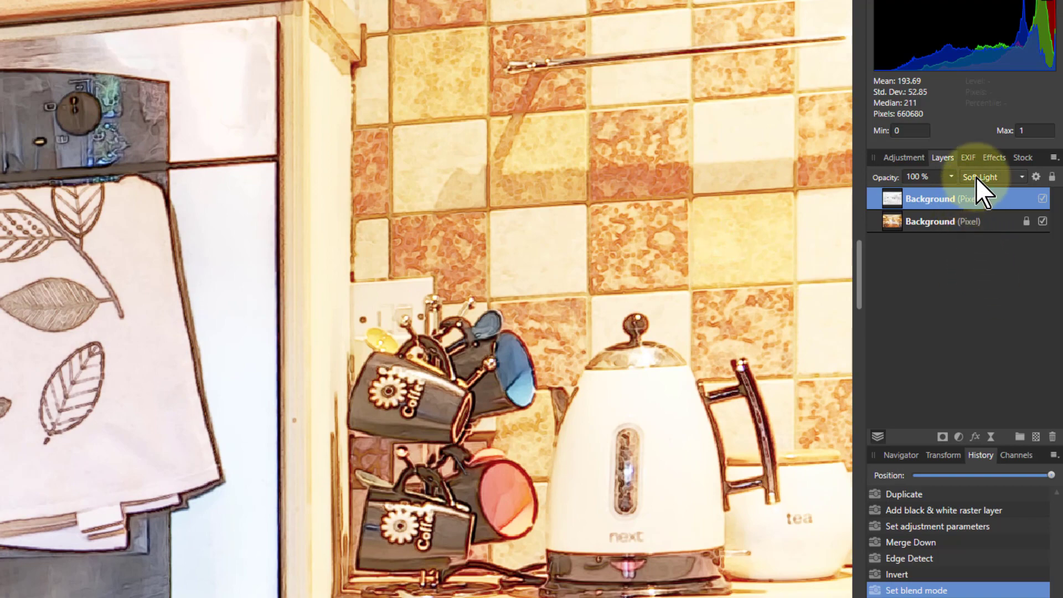
click(977, 177)
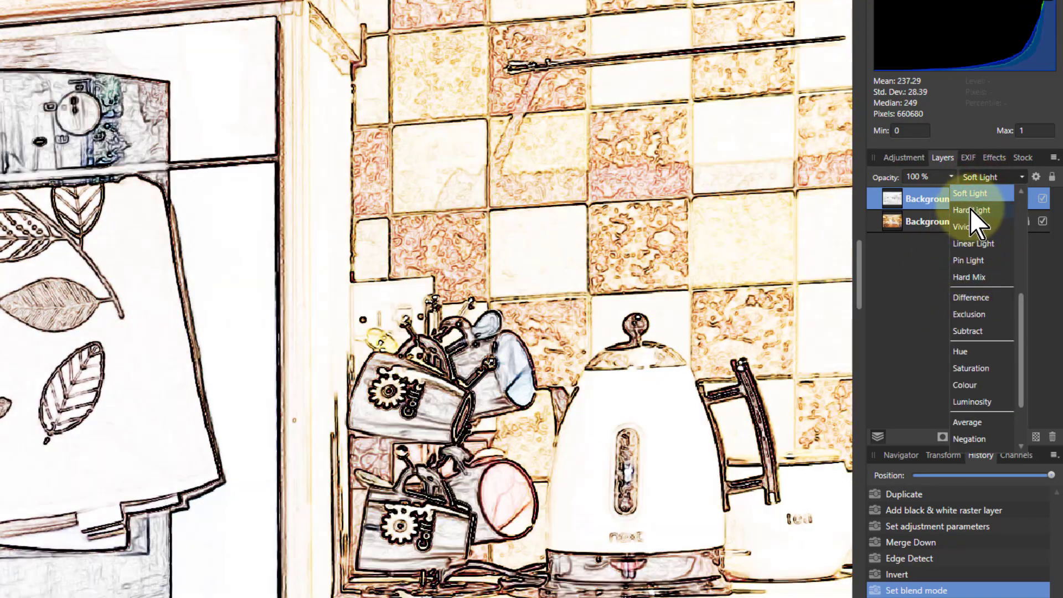
scroll(972, 209, up, 2)
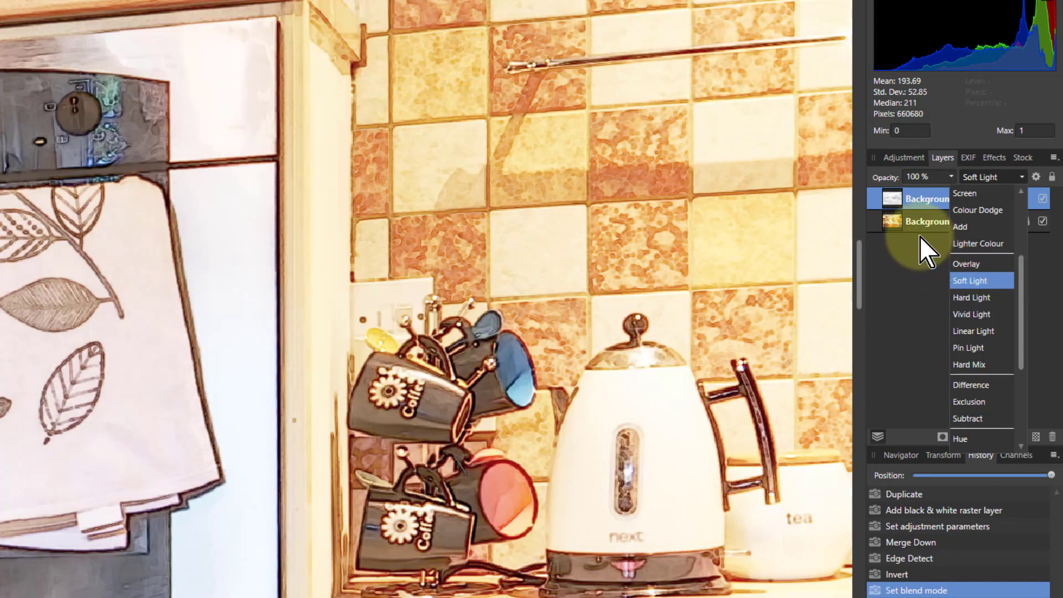
click(904, 236)
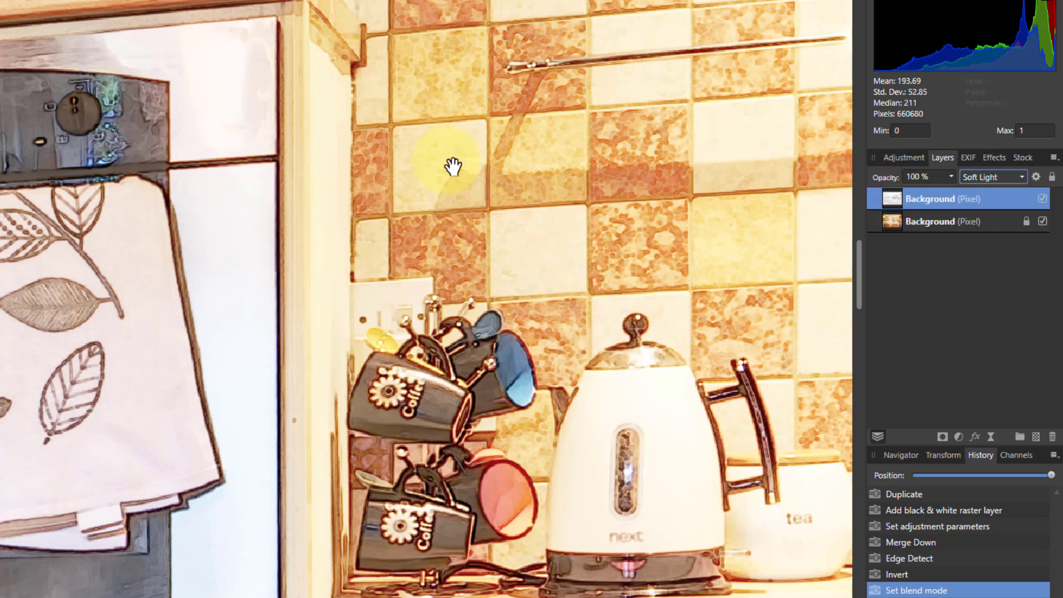
click(1042, 200)
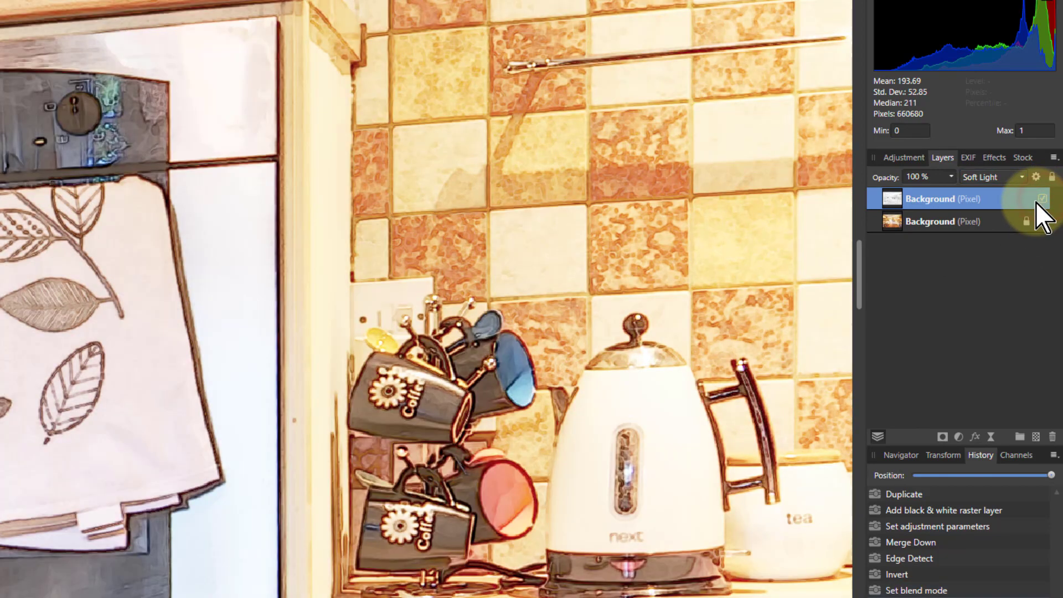
- Merge Visible into a new layer and hide that merged layer
right_click(892, 201)
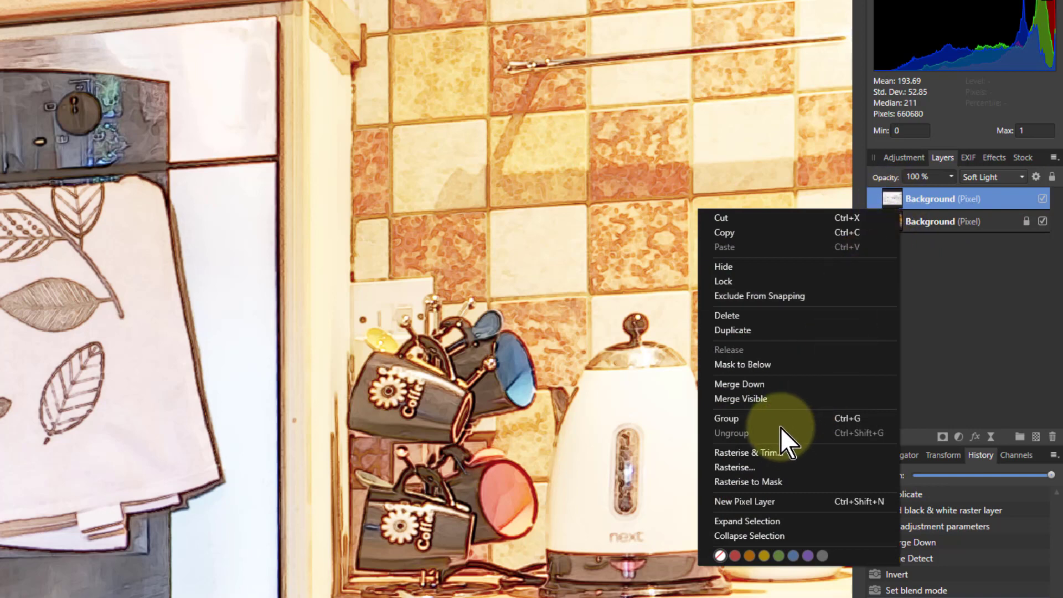
click(751, 399)
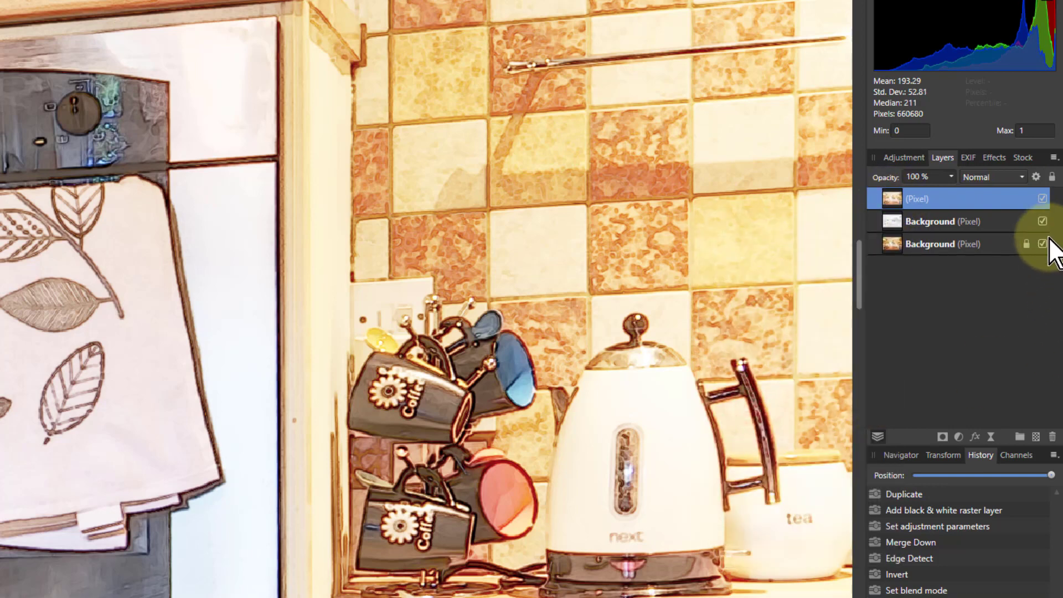
click(1042, 199)
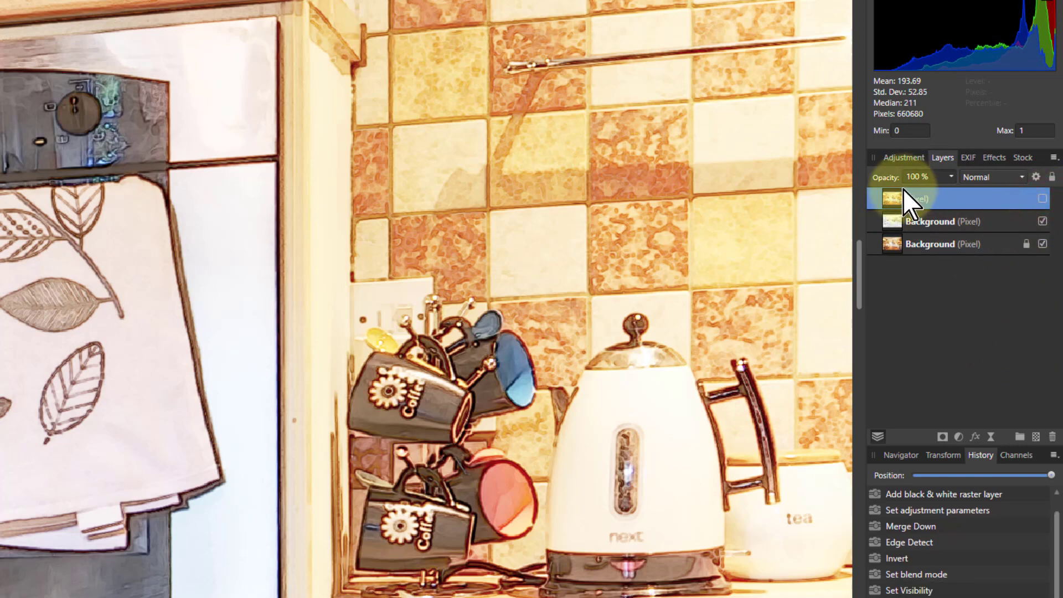
- Apply Erase White Paper to the edge-detect layer to remove its white
click(892, 224)
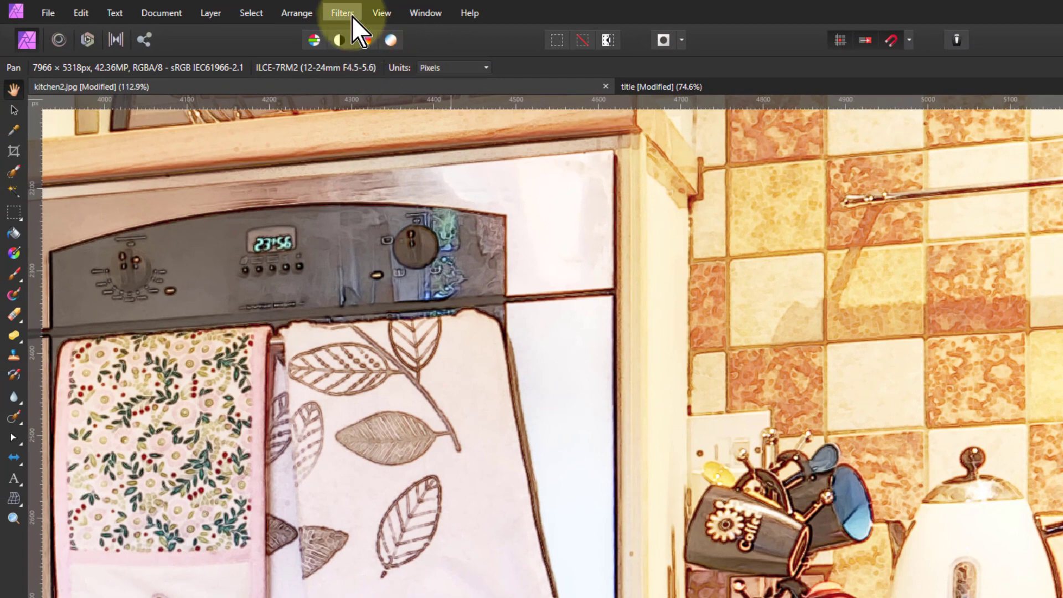
click(343, 15)
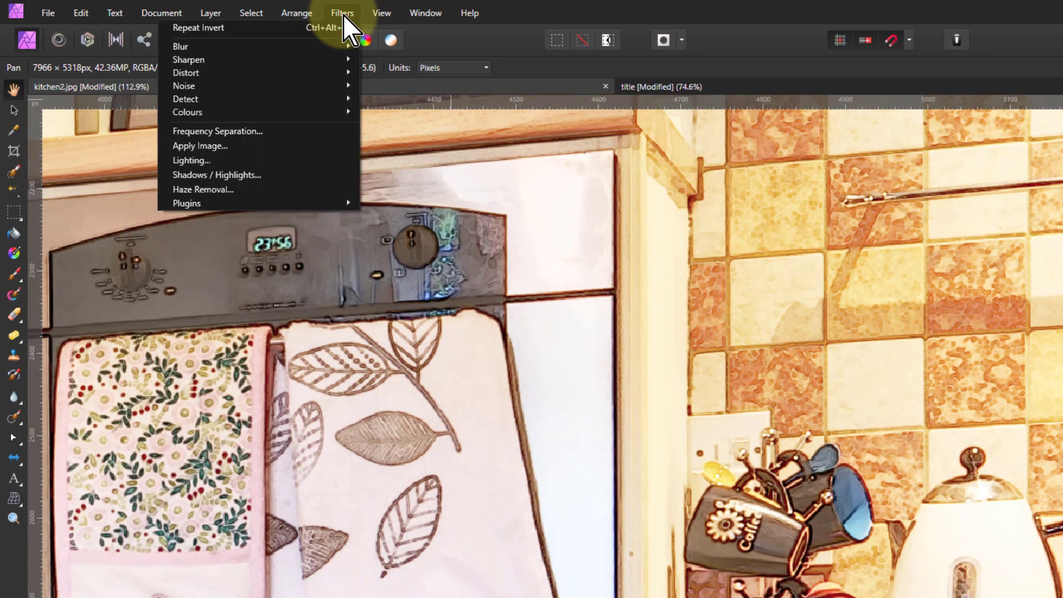
mouse_move(187, 112)
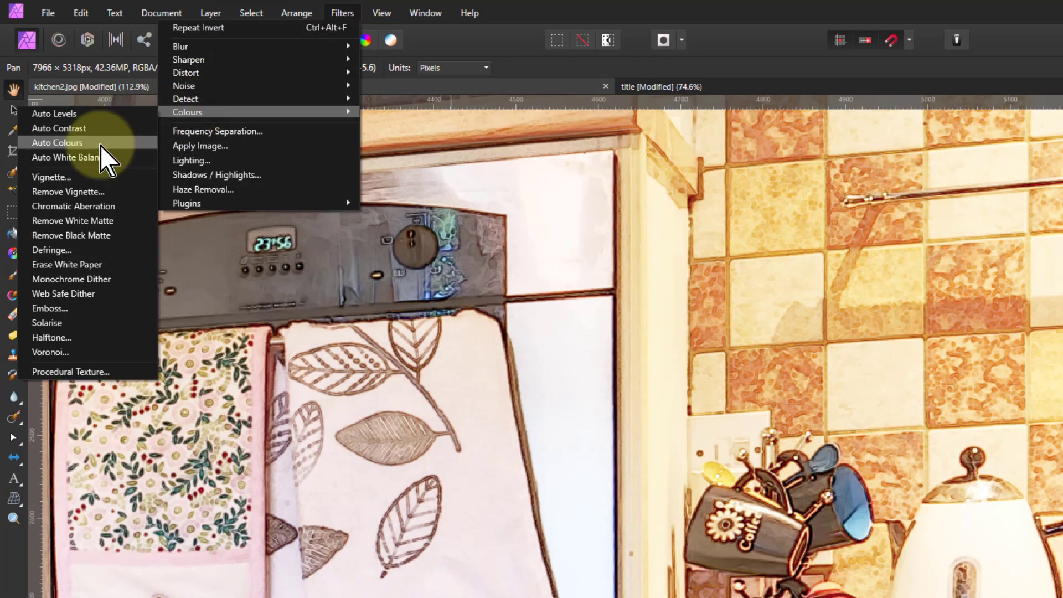
click(76, 264)
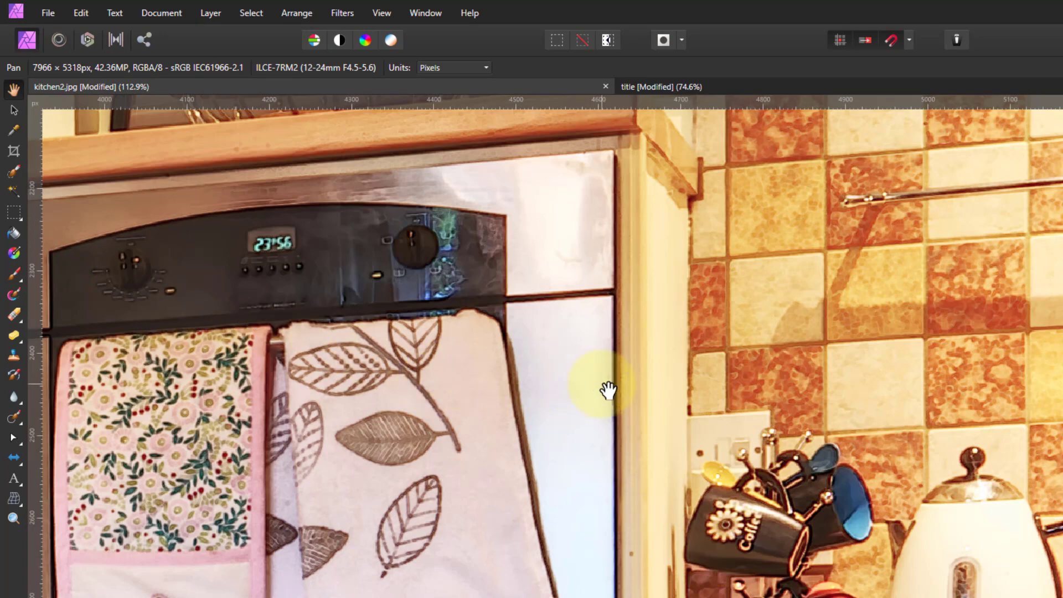
drag(608, 391, 610, 369)
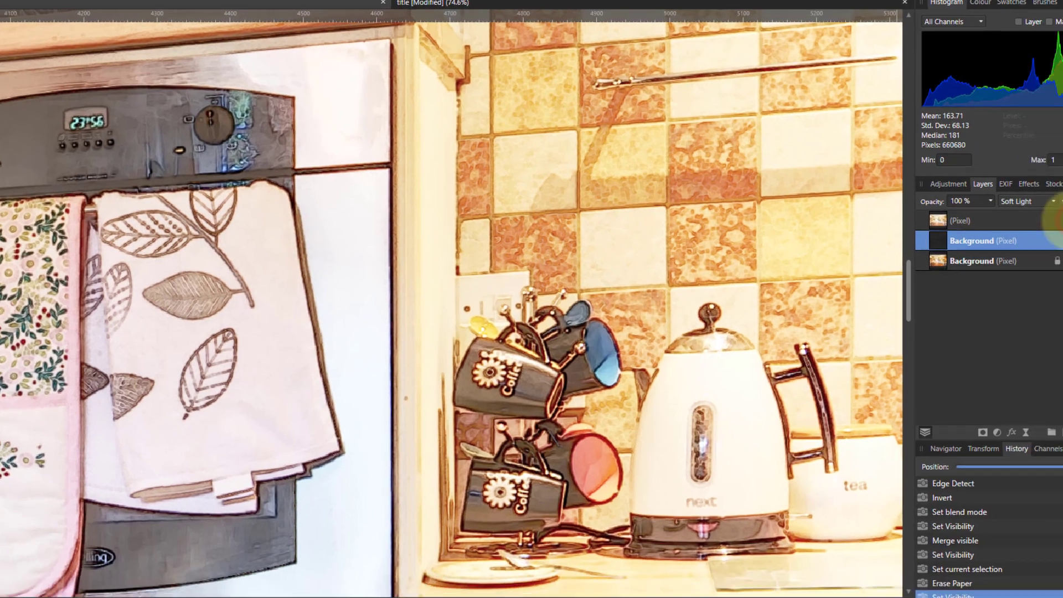
- Toggle the merged copy and edge outlines on and off, zooming around the oven handle
click(1045, 211)
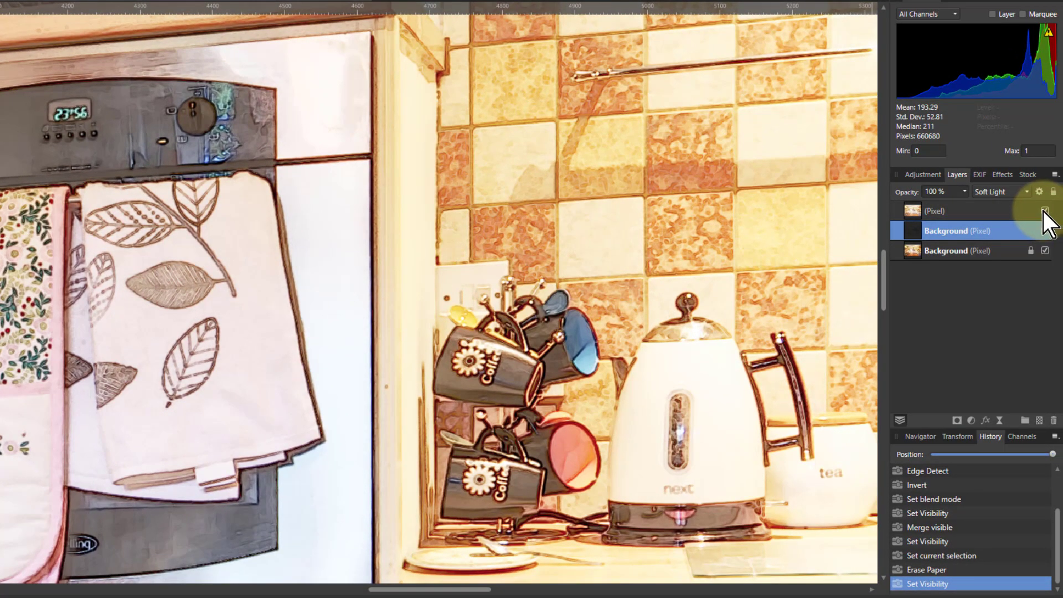
click(1046, 211)
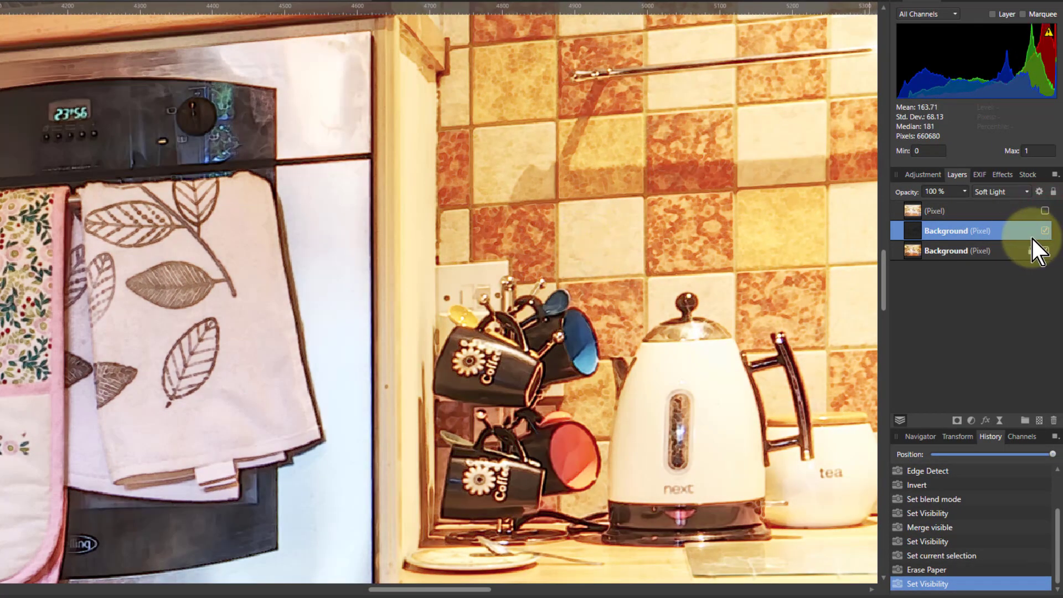
click(1045, 230)
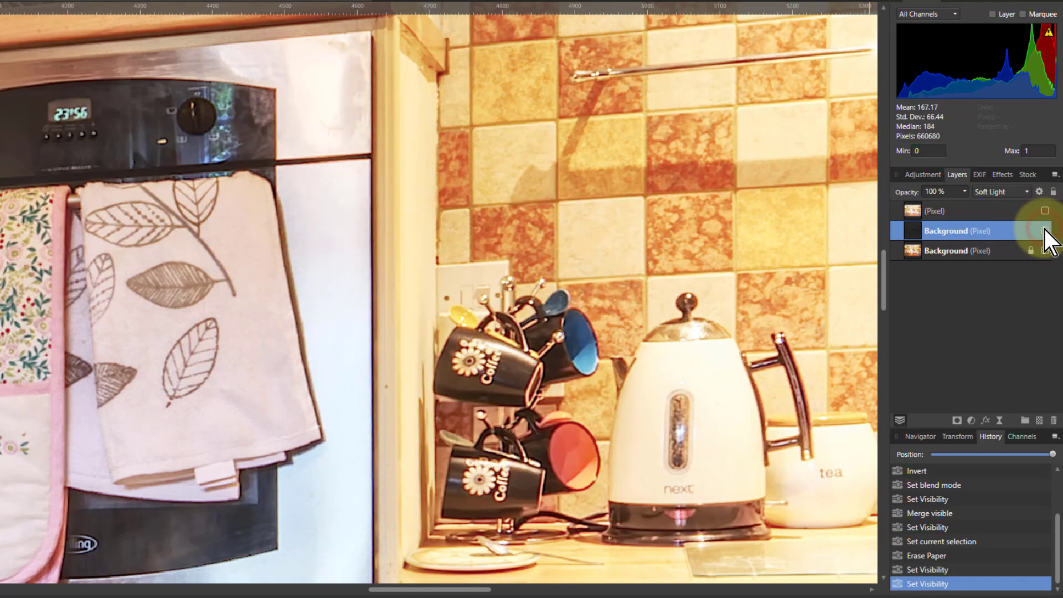
click(1045, 231)
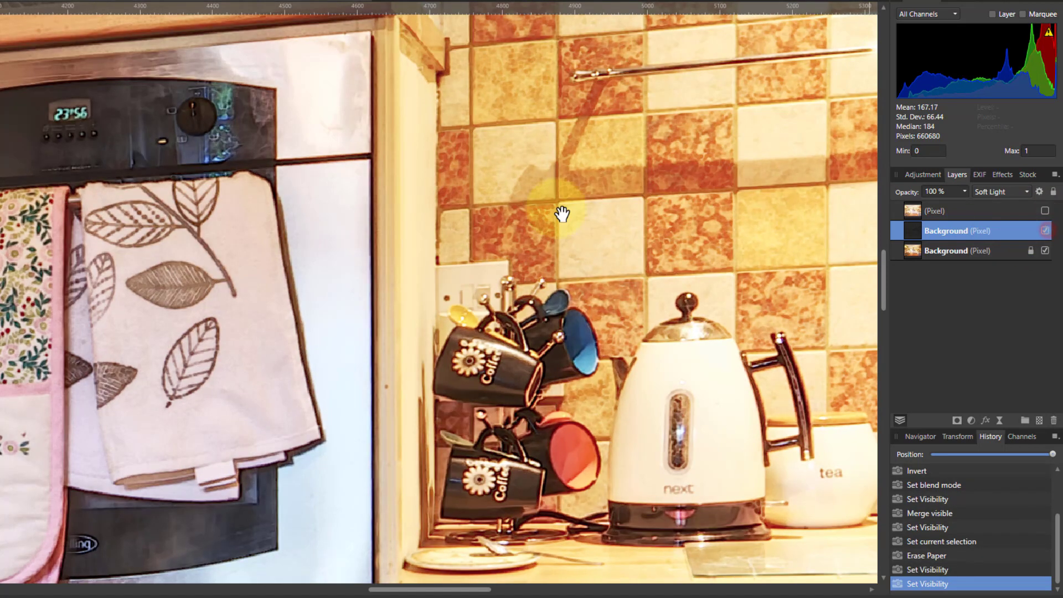
scroll(304, 230, down, 1)
scroll(292, 268, down, 4)
scroll(306, 303, down, 2)
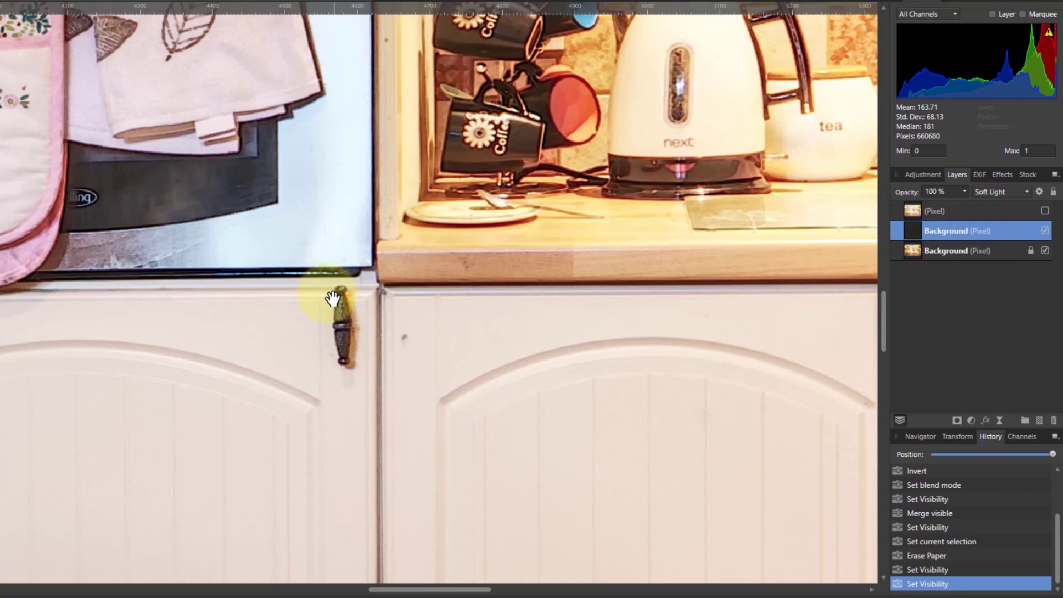
scroll(332, 311, up, 2)
scroll(344, 319, up, 2)
scroll(345, 318, up, 1)
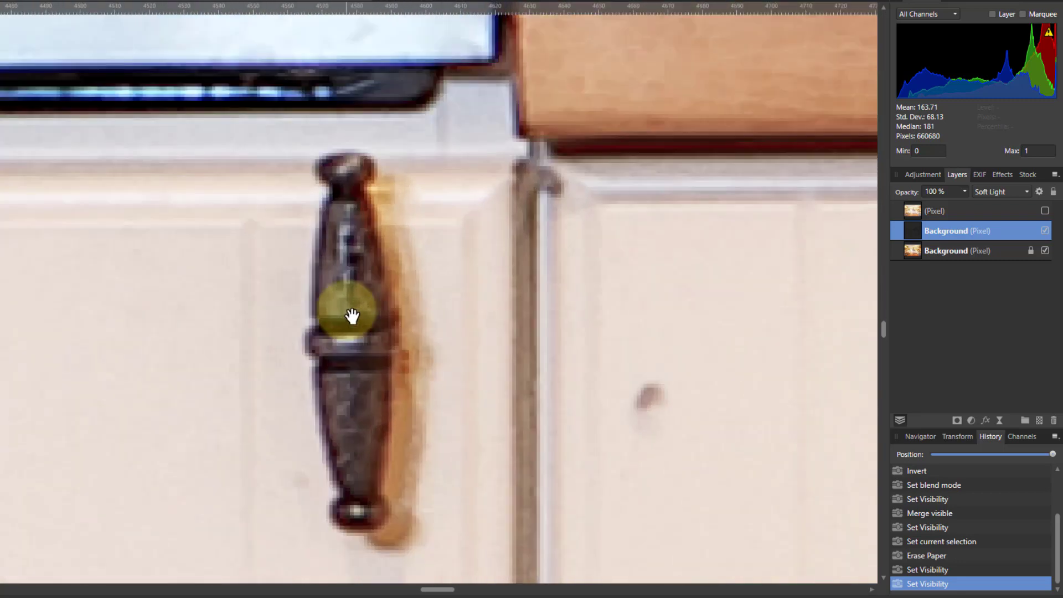
scroll(349, 310, down, 1)
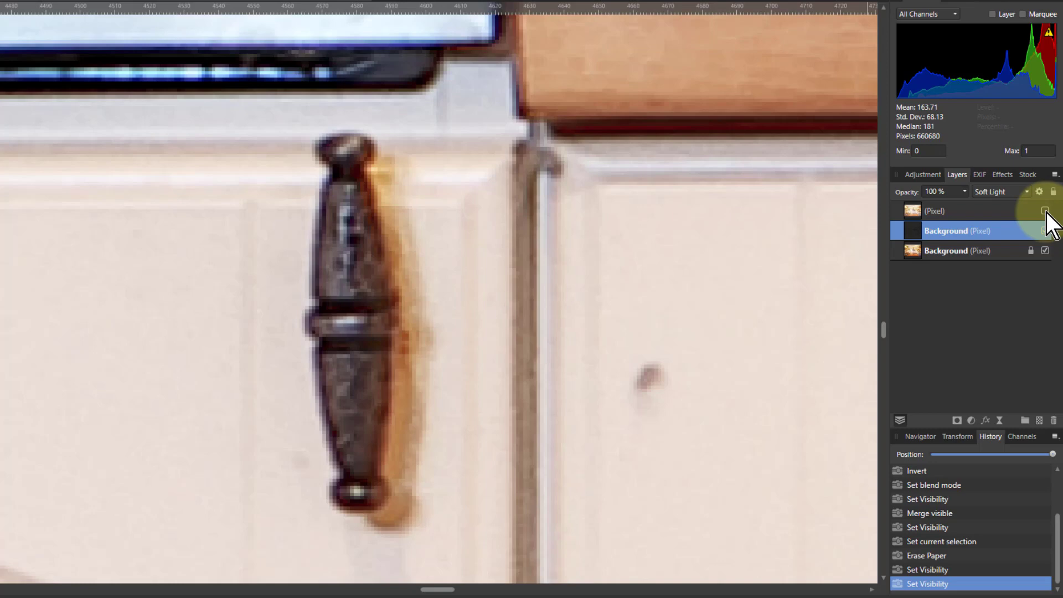
- Recheck against the merged copy, keep it hidden with outlines on, and test lower opacity
click(1045, 211)
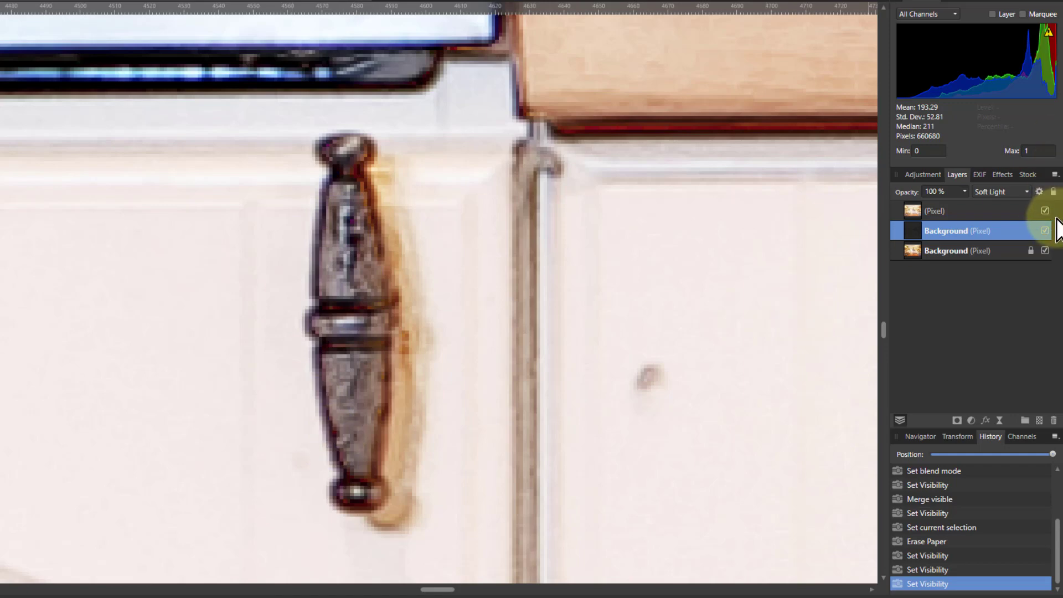
click(1046, 211)
click(1046, 230)
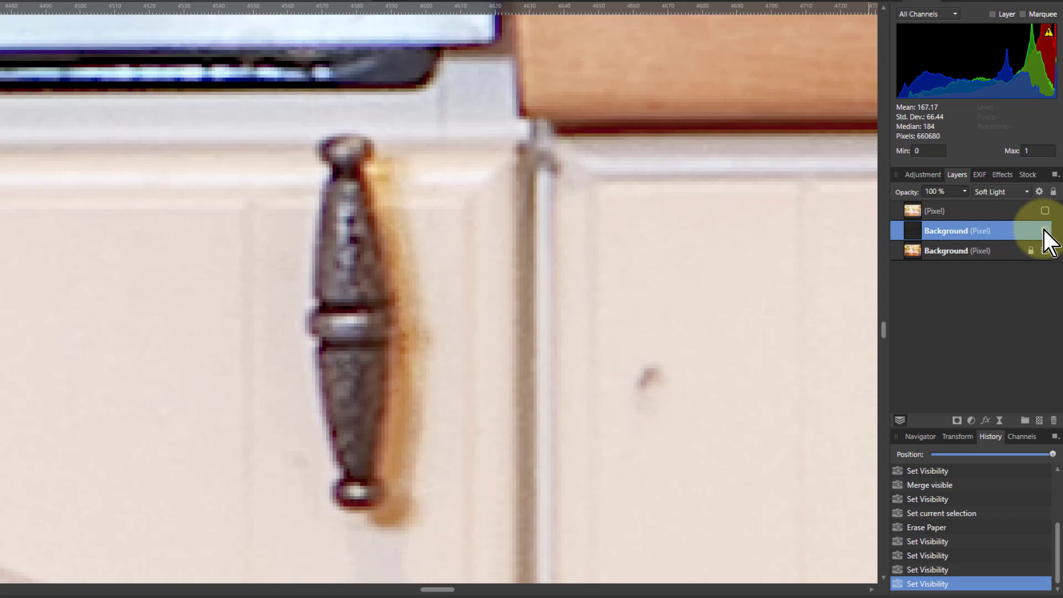
click(1044, 230)
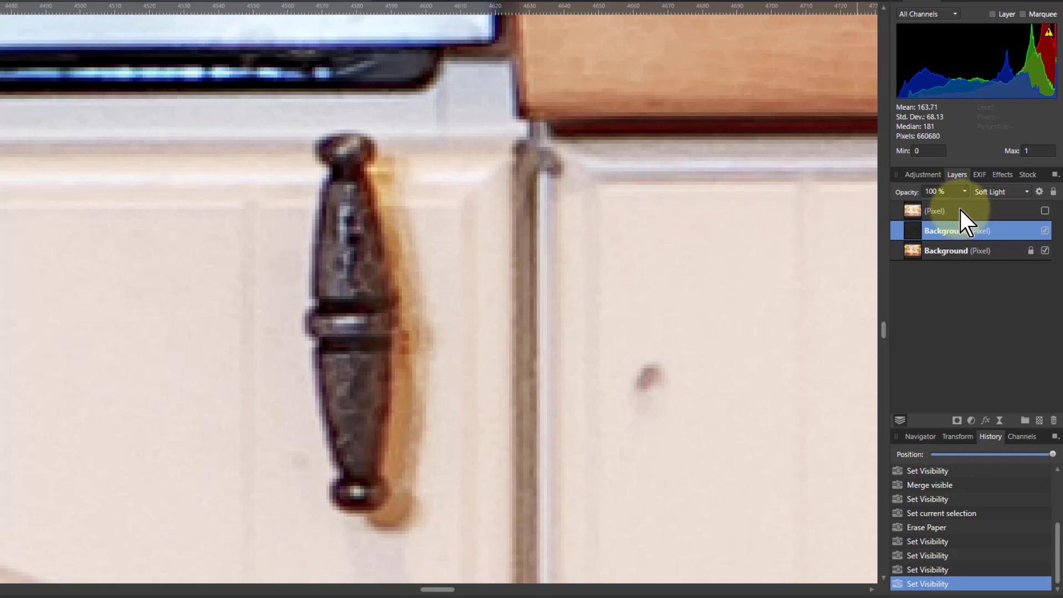
click(965, 193)
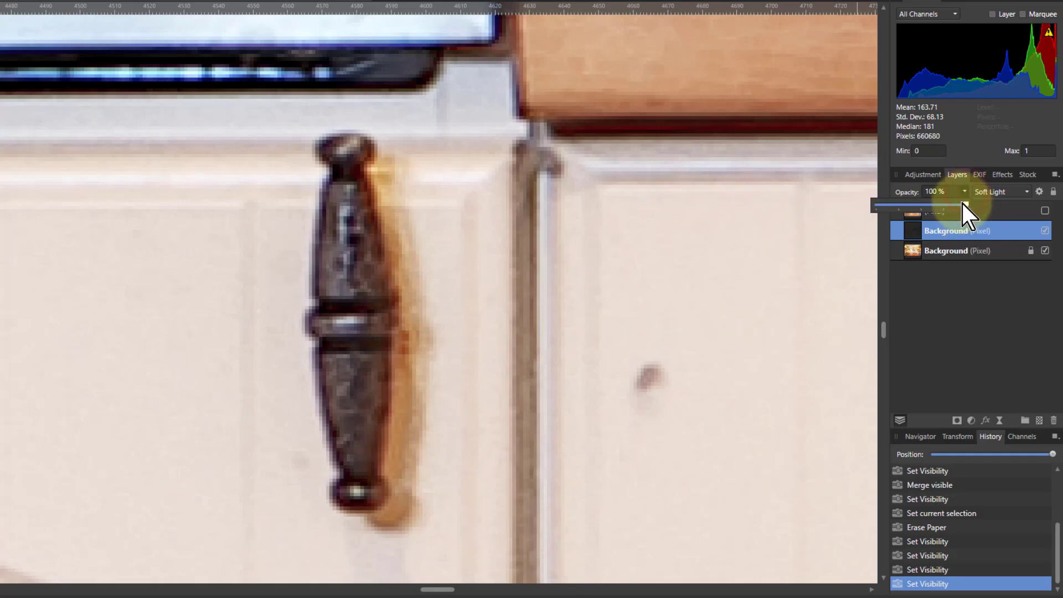
mouse_move(963, 204)
mouse_down()
mouse_move(868, 219)
mouse_move(989, 221)
mouse_up()
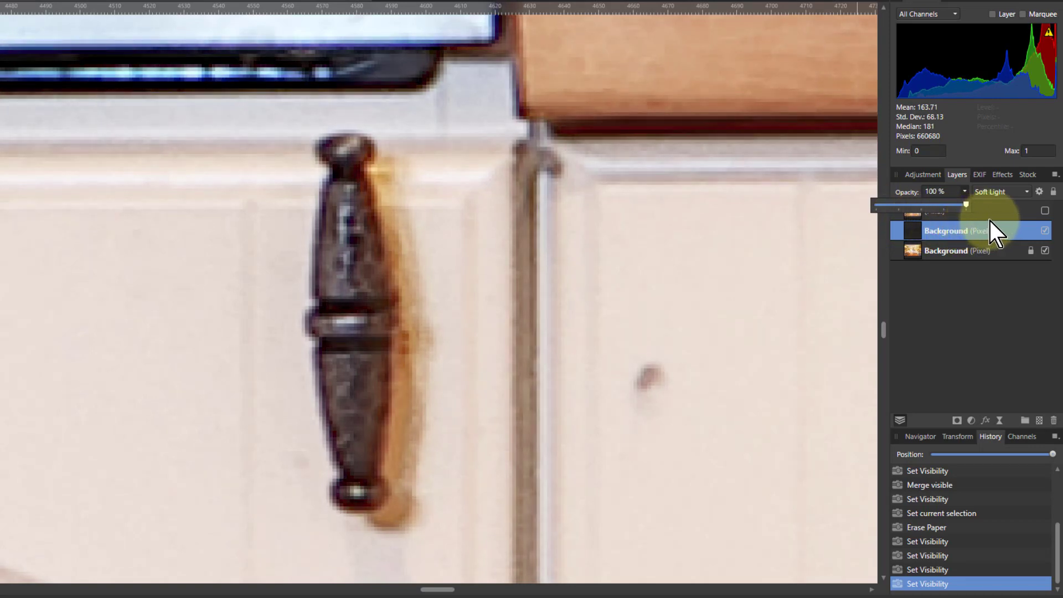